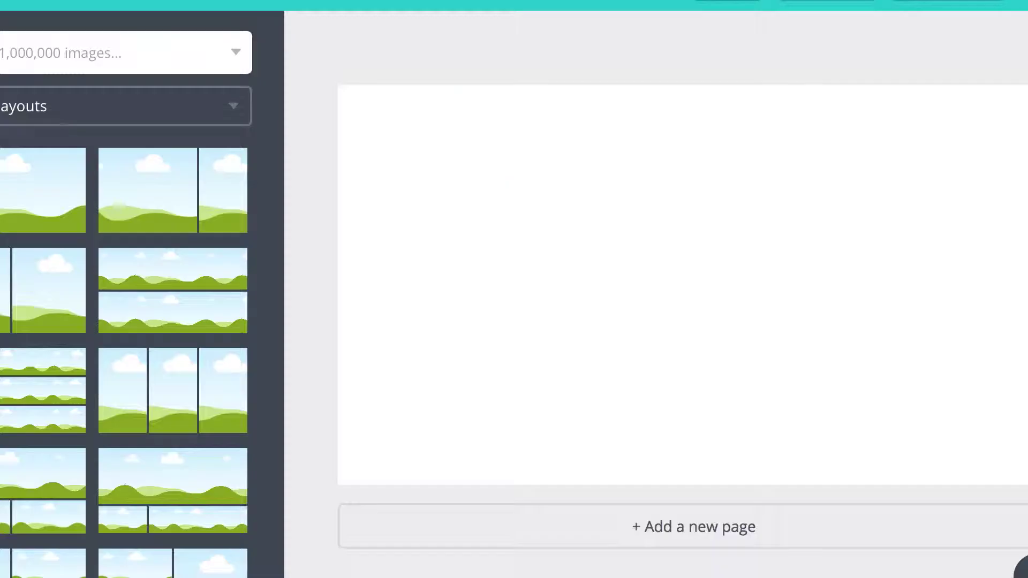
Add the script text group, shrink it slightly, and centre it on the paper over the raised desk photo.
scroll(99, 268, down, 2)
click(162, 342)
scroll(162, 343, down, 2)
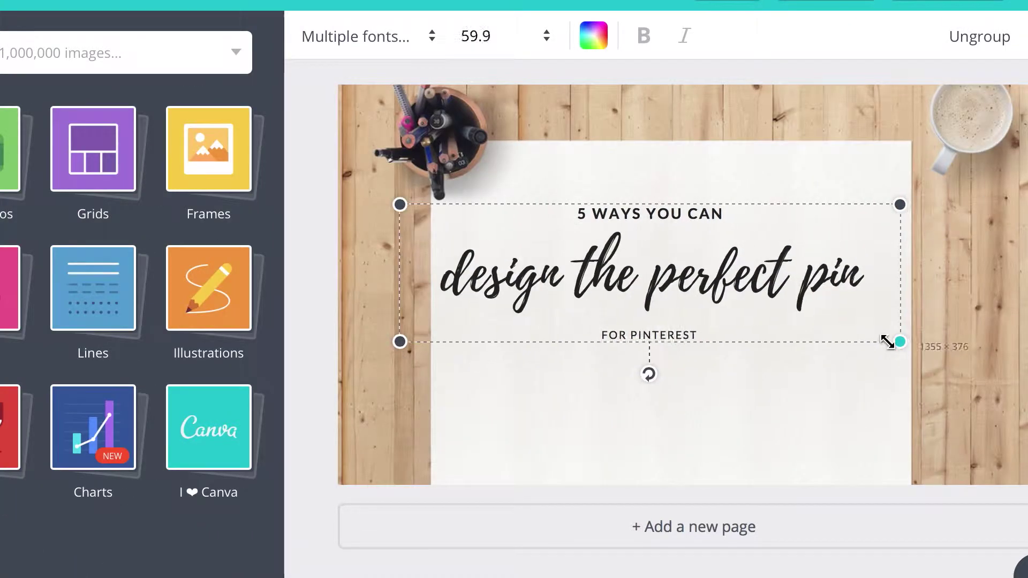
drag(887, 342, 876, 338)
drag(808, 272, 824, 308)
drag(835, 156, 844, 117)
drag(712, 274, 710, 293)
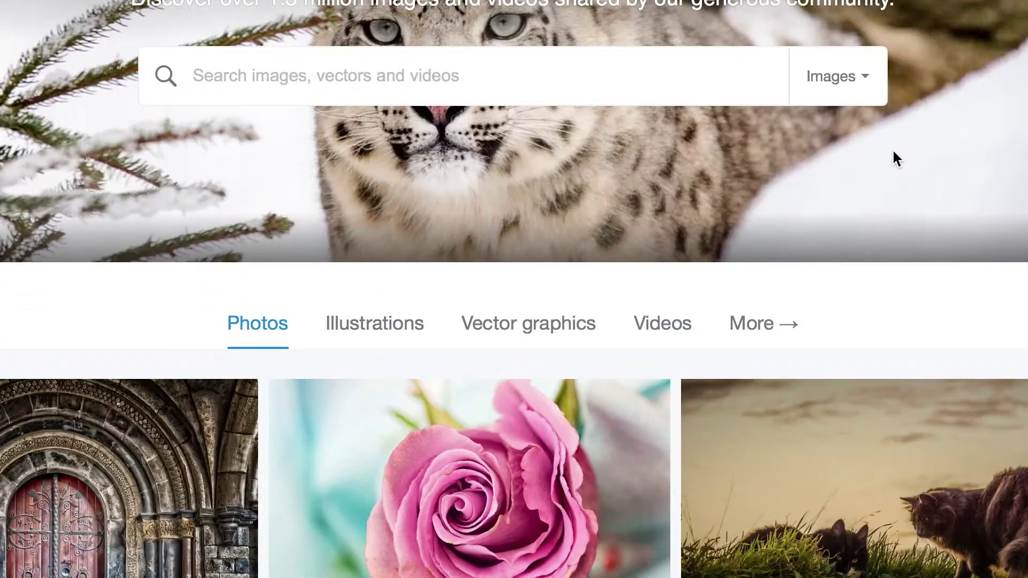
Scroll the Pixabay free photo results to the vintage car, red sunset and brussels sprouts images.
scroll(892, 148, down, 7)
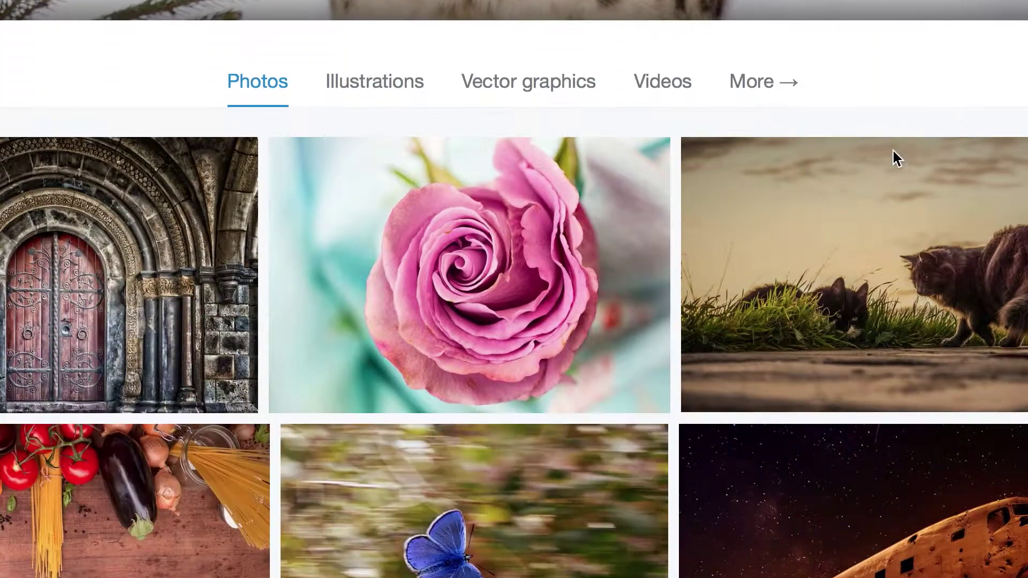
scroll(894, 152, down, 10)
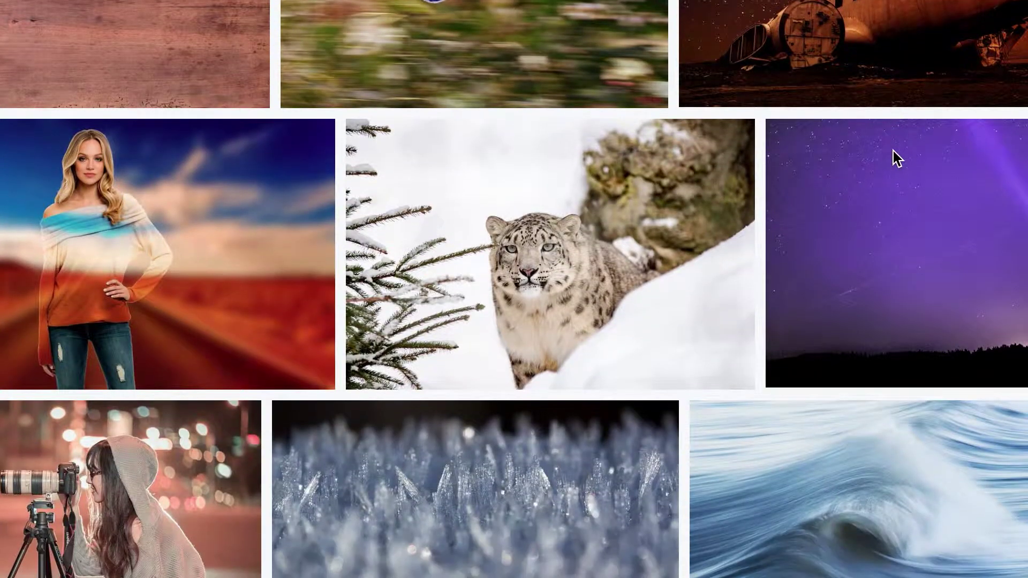
scroll(893, 151, down, 7)
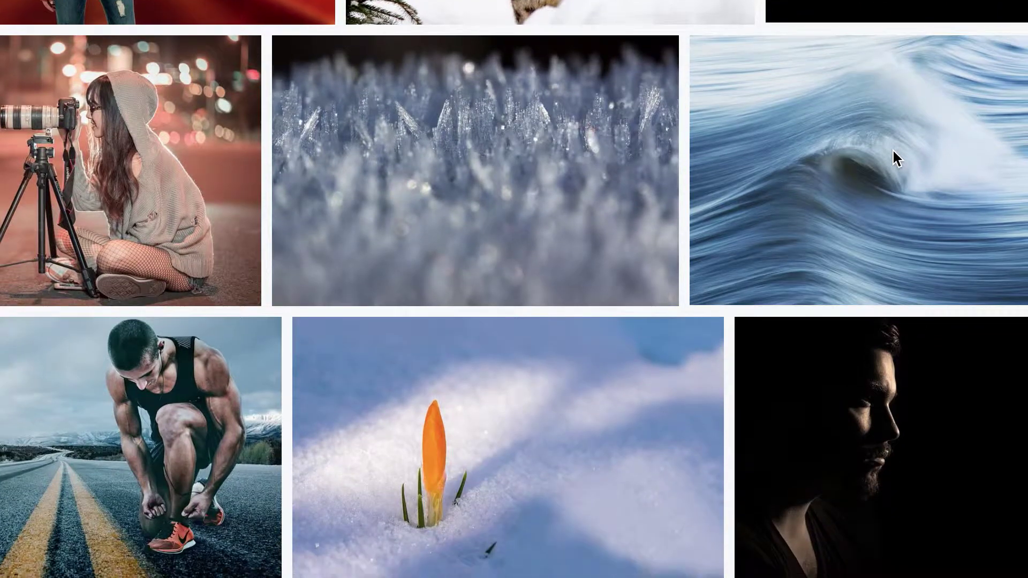
scroll(892, 150, down, 8)
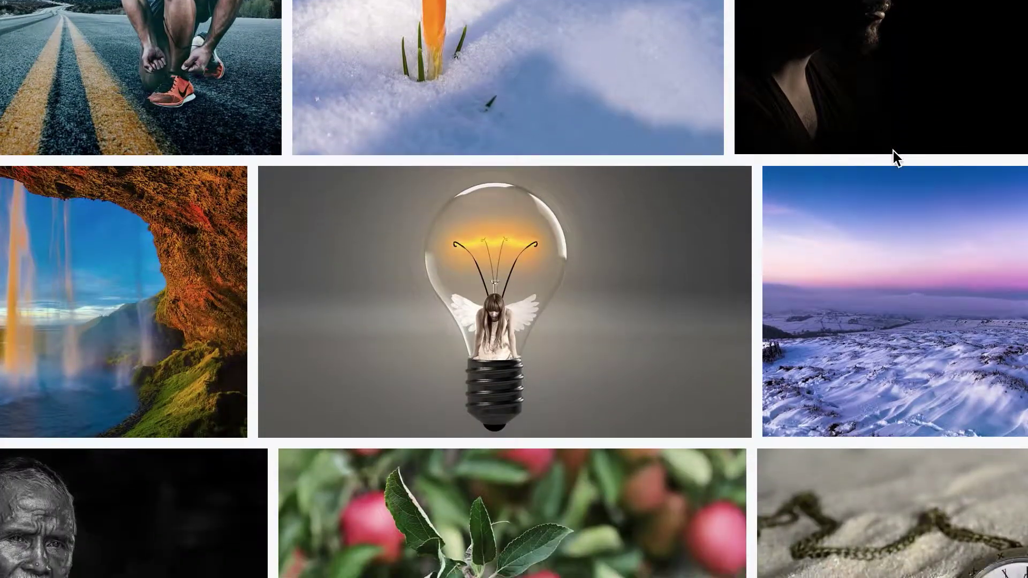
scroll(893, 151, down, 15)
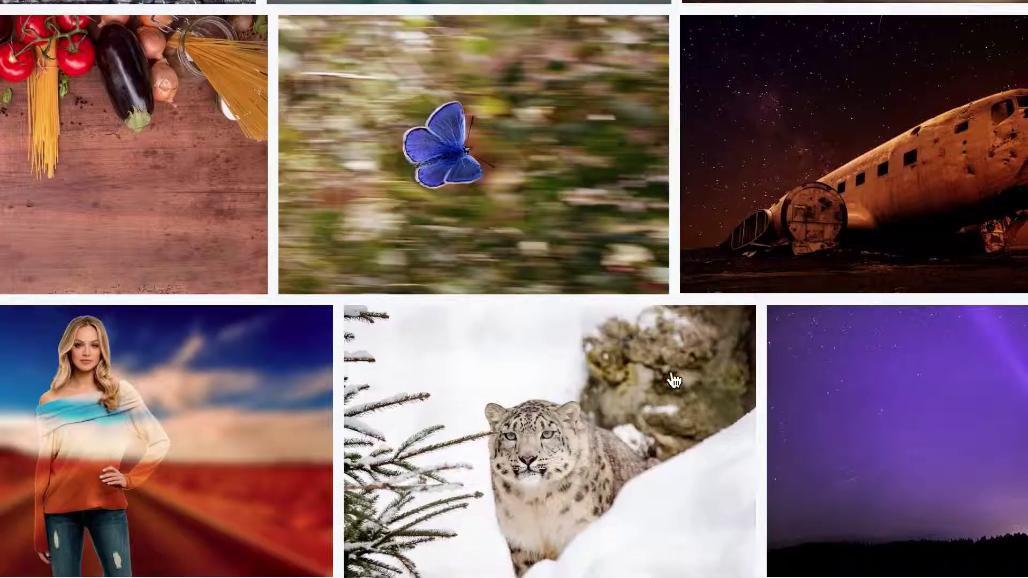
scroll(673, 380, down, 20)
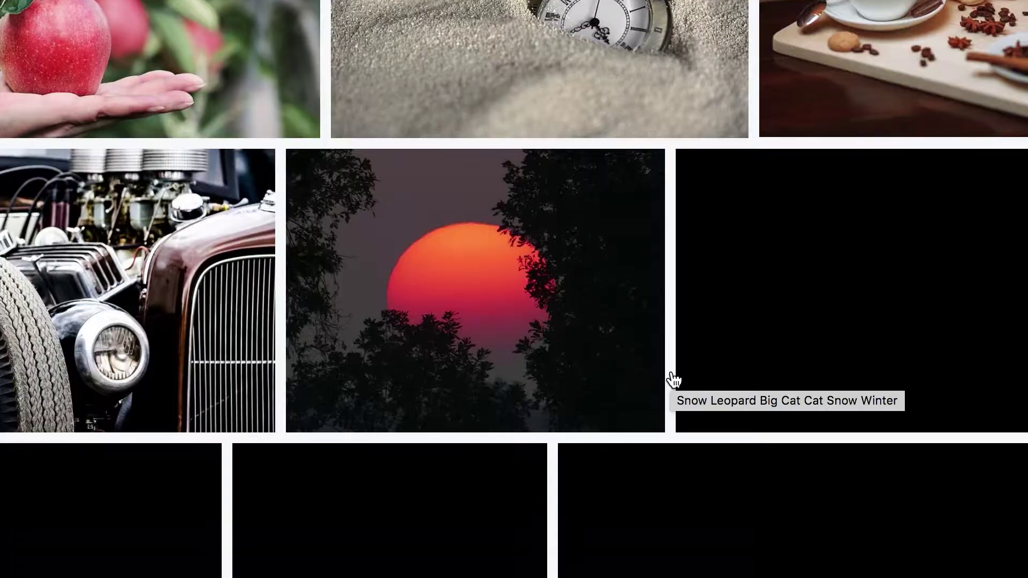
scroll(673, 375, down, 2)
scroll(673, 376, up, 5)
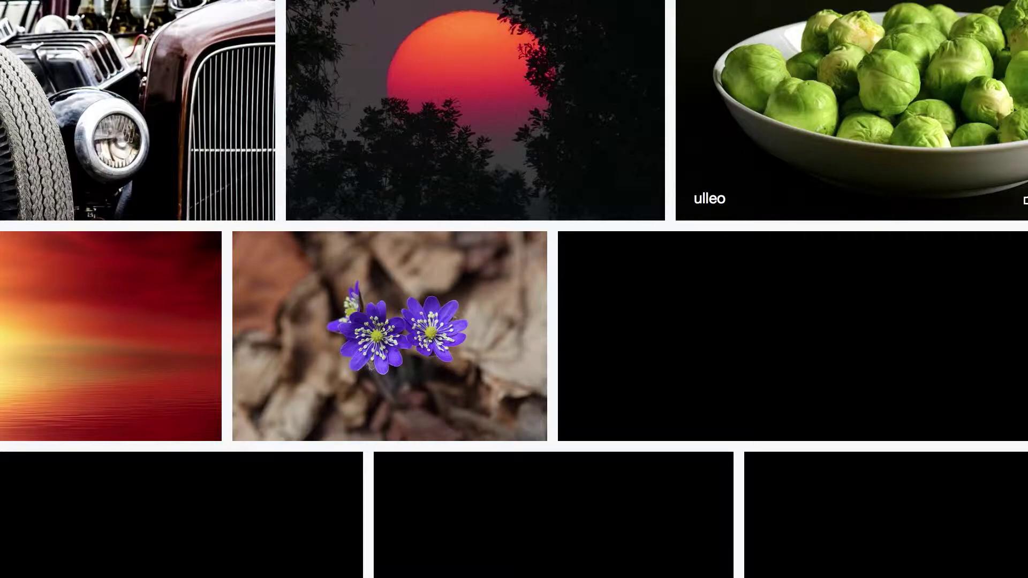
scroll(514, 289, up, 1)
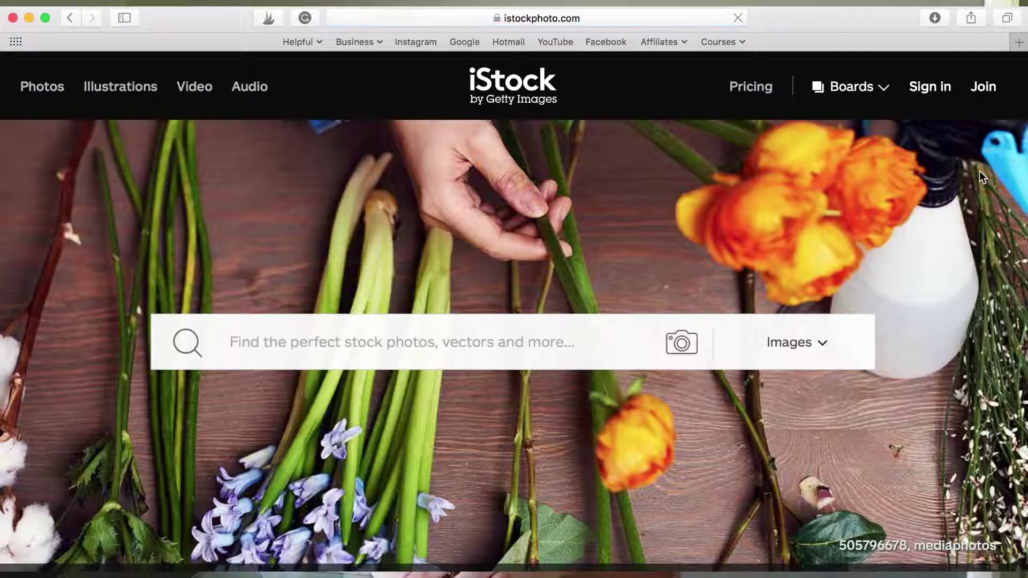
scroll(979, 171, down, 1)
Scroll through the iStock, Bigstock and Shutterstock homepages to compare stock photo sources.
scroll(979, 171, down, 5)
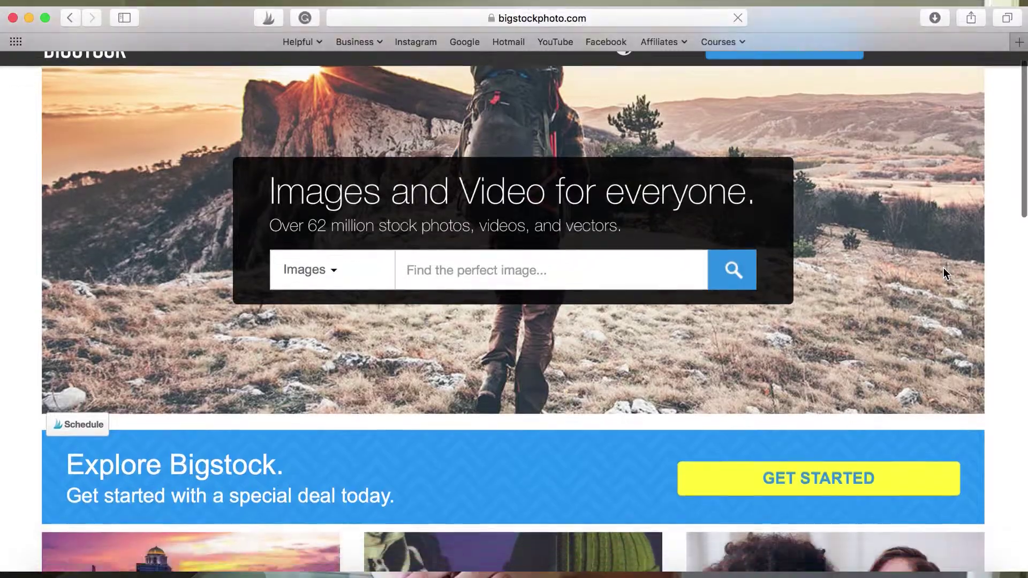
scroll(944, 272, down, 2)
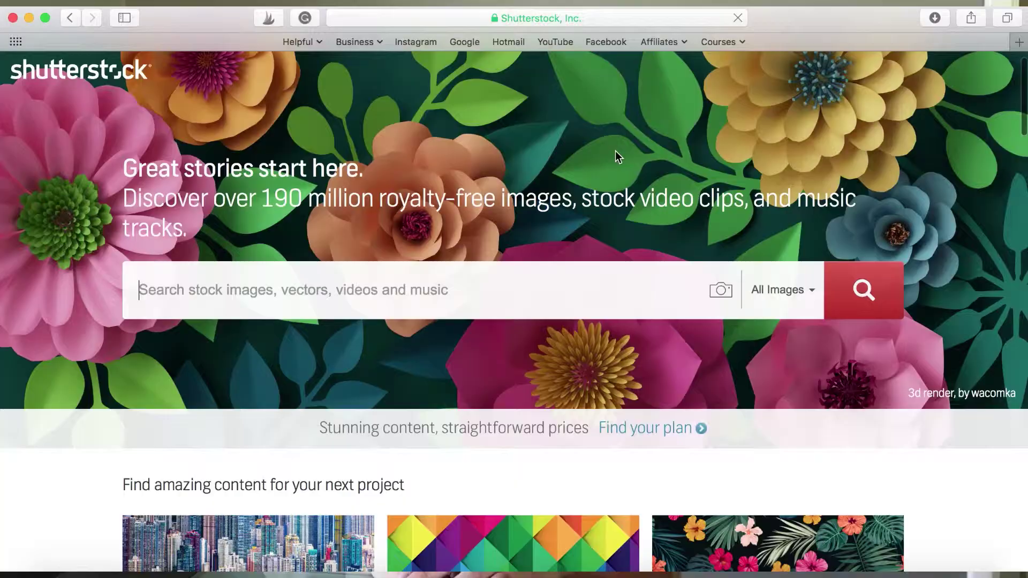
scroll(615, 157, down, 5)
scroll(616, 153, down, 5)
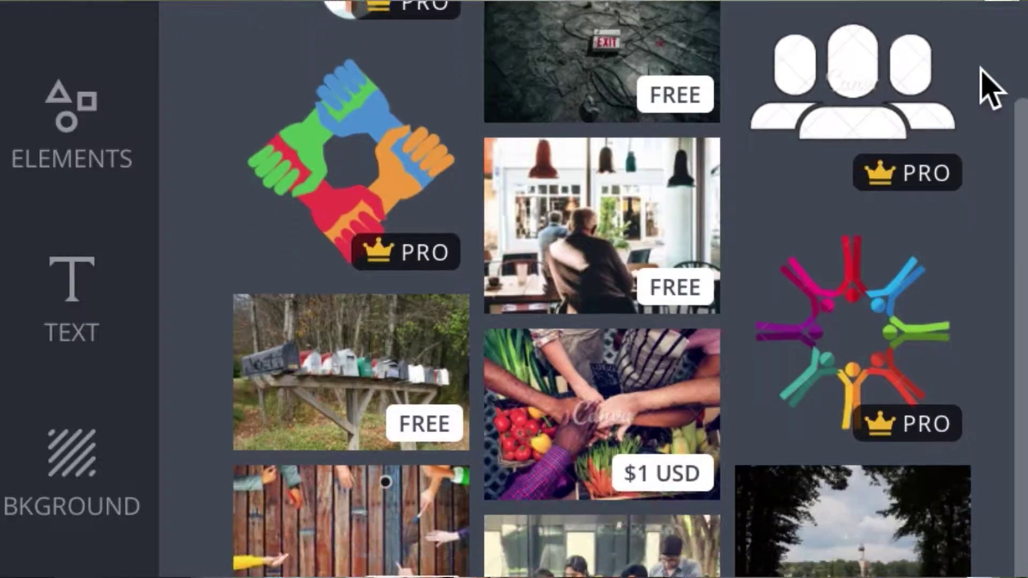
scroll(990, 89, down, 4)
scroll(990, 88, down, 3)
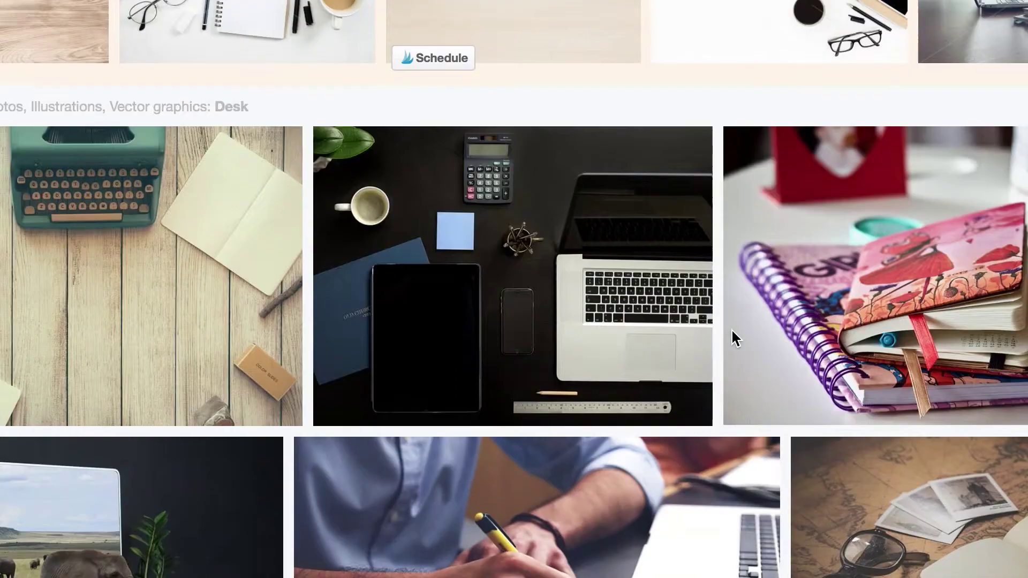
scroll(731, 328, down, 5)
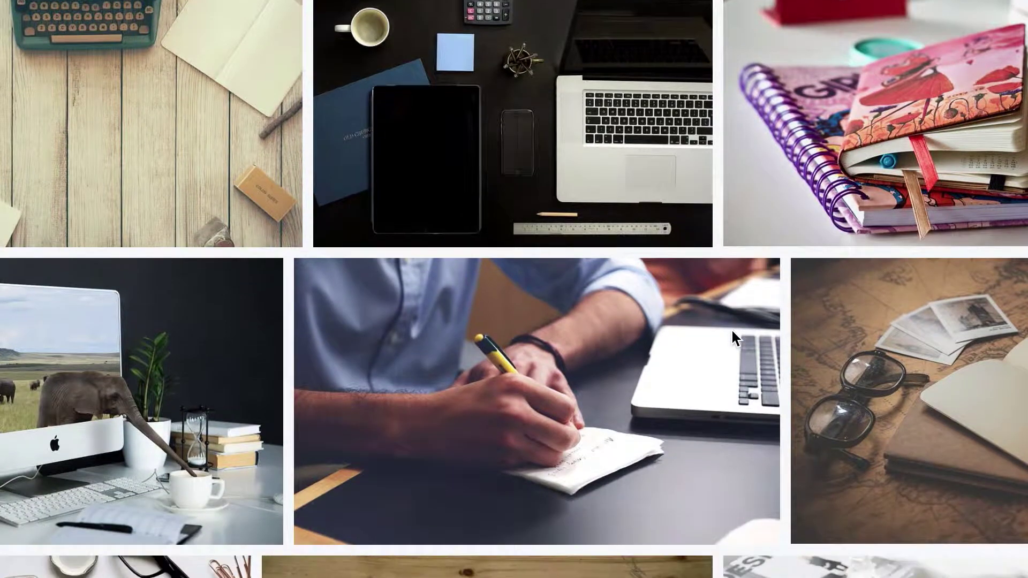
scroll(732, 329, down, 7)
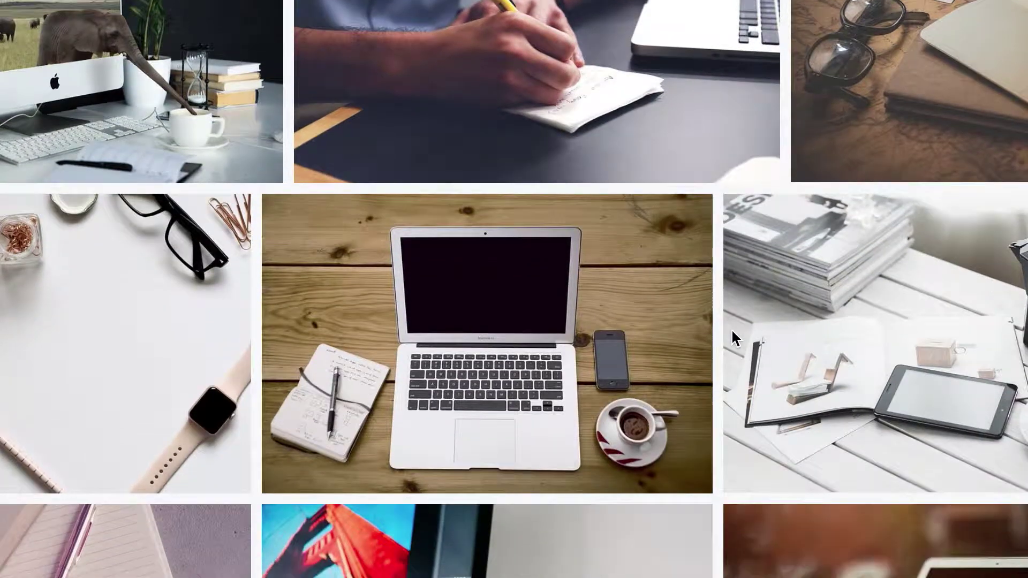
scroll(731, 329, down, 2)
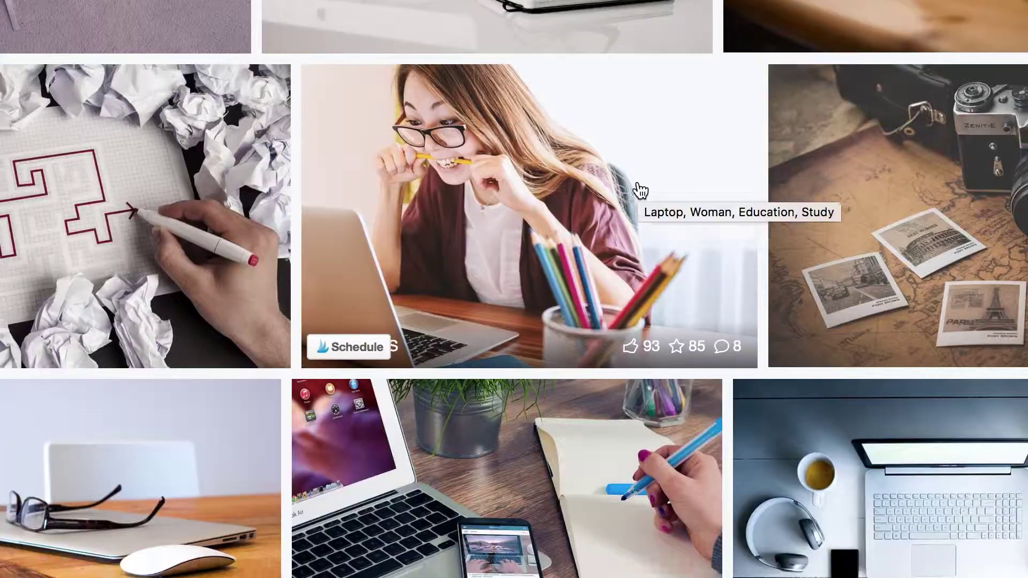
scroll(638, 190, down, 1)
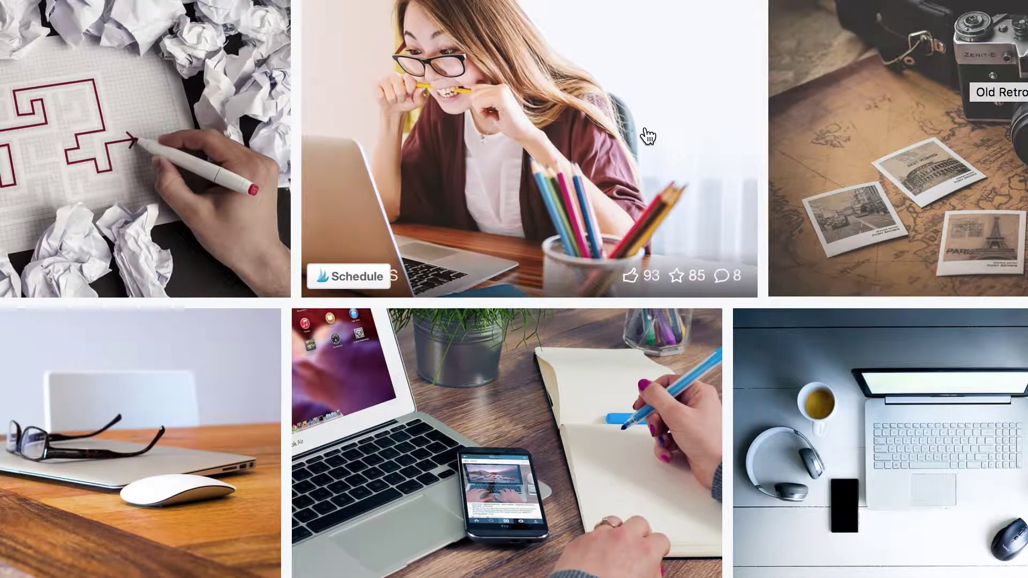
scroll(646, 137, down, 6)
scroll(649, 137, down, 10)
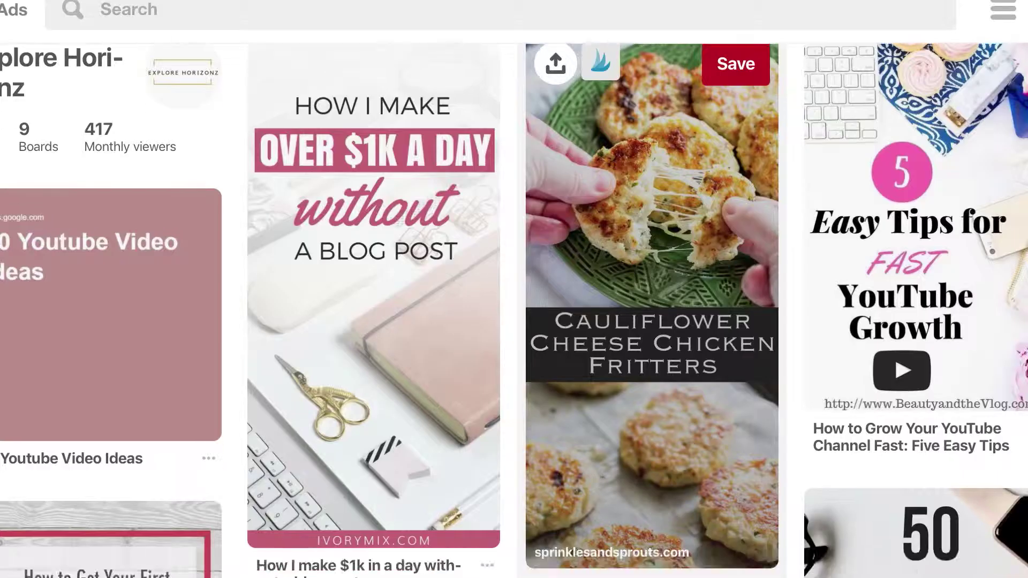
scroll(514, 309, down, 5)
scroll(514, 310, down, 10)
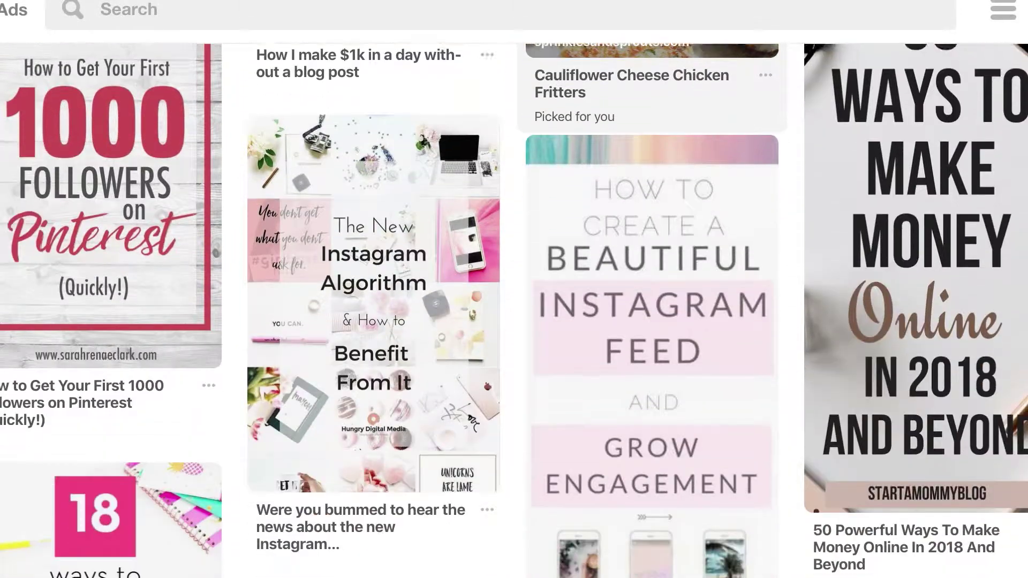
scroll(515, 311, down, 8)
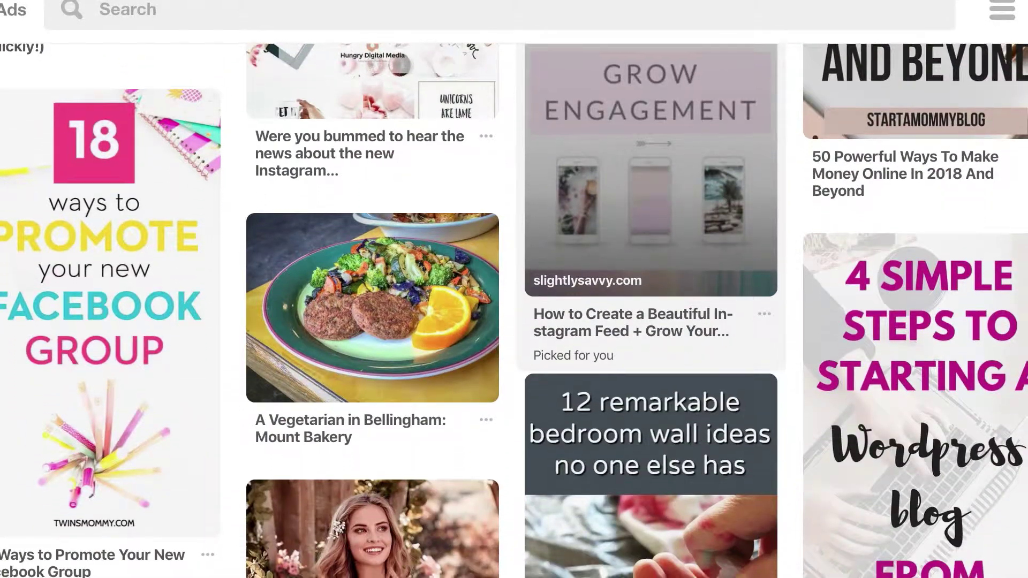
scroll(513, 311, down, 2)
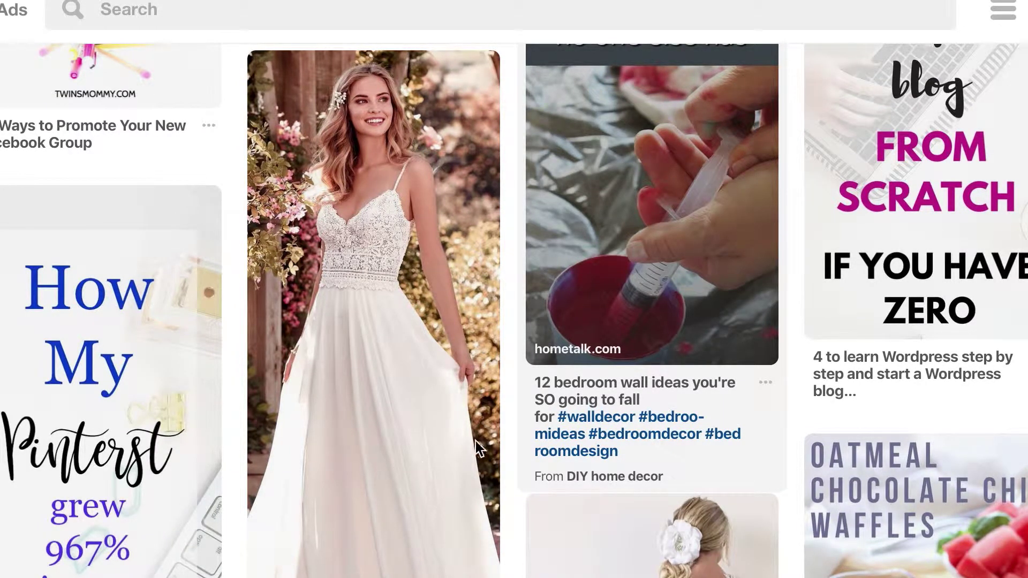
scroll(513, 311, down, 10)
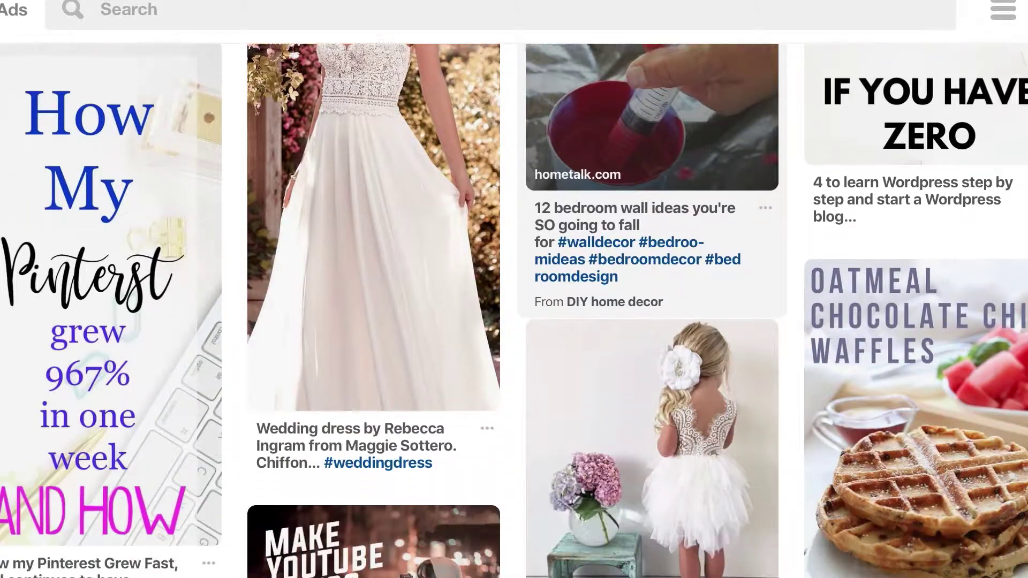
scroll(514, 311, down, 15)
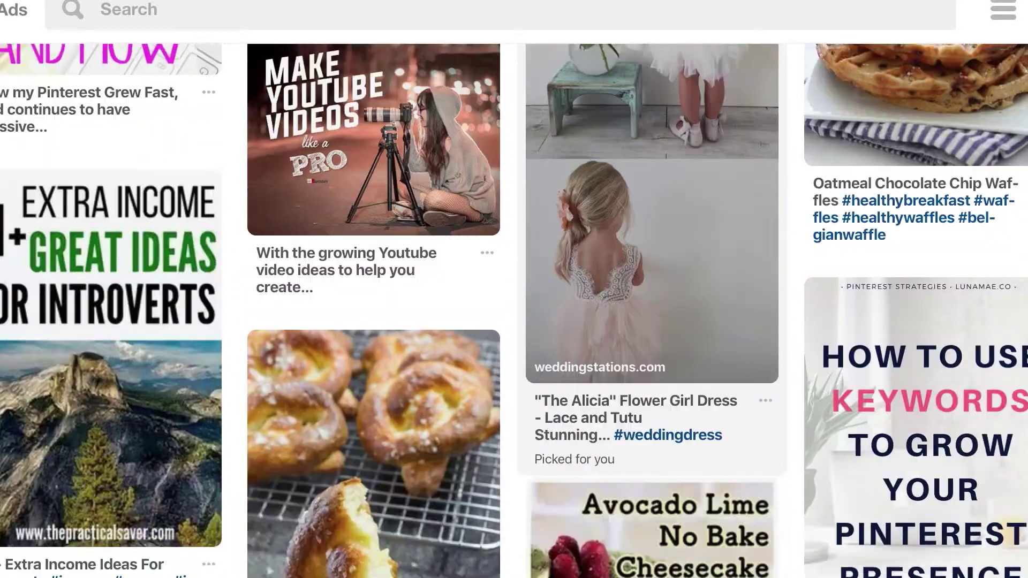
scroll(513, 311, down, 10)
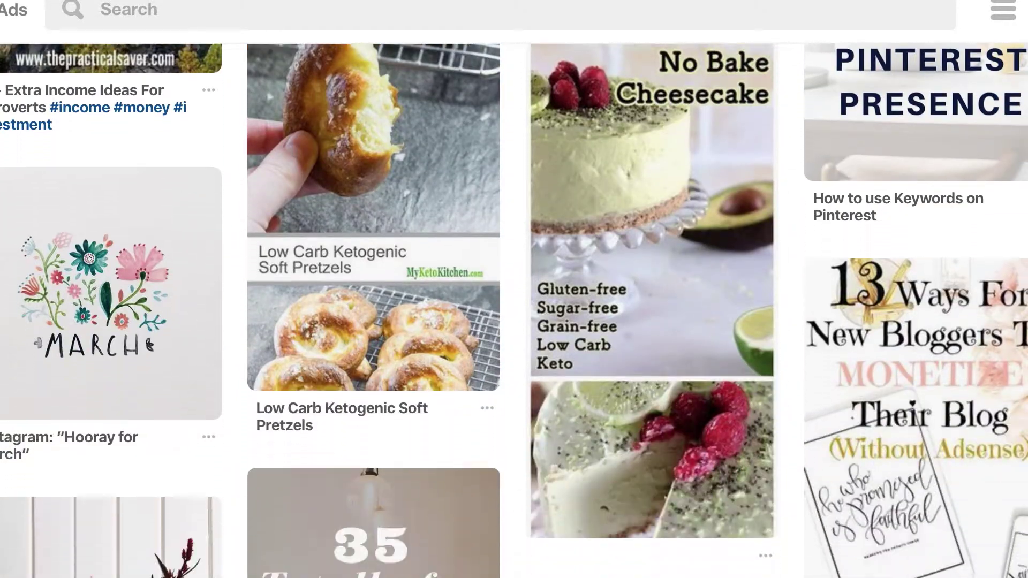
scroll(514, 311, down, 9)
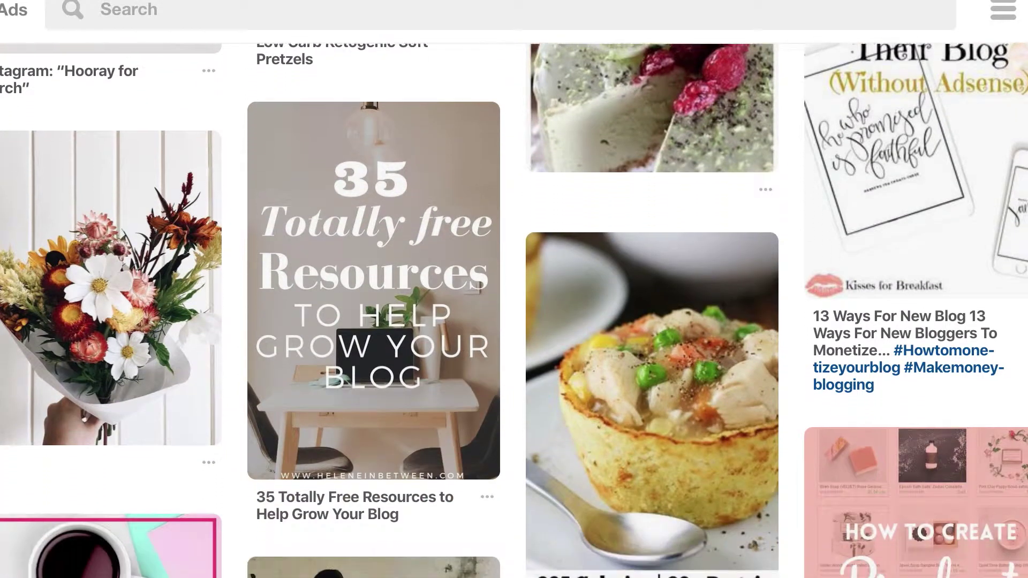
scroll(514, 311, down, 7)
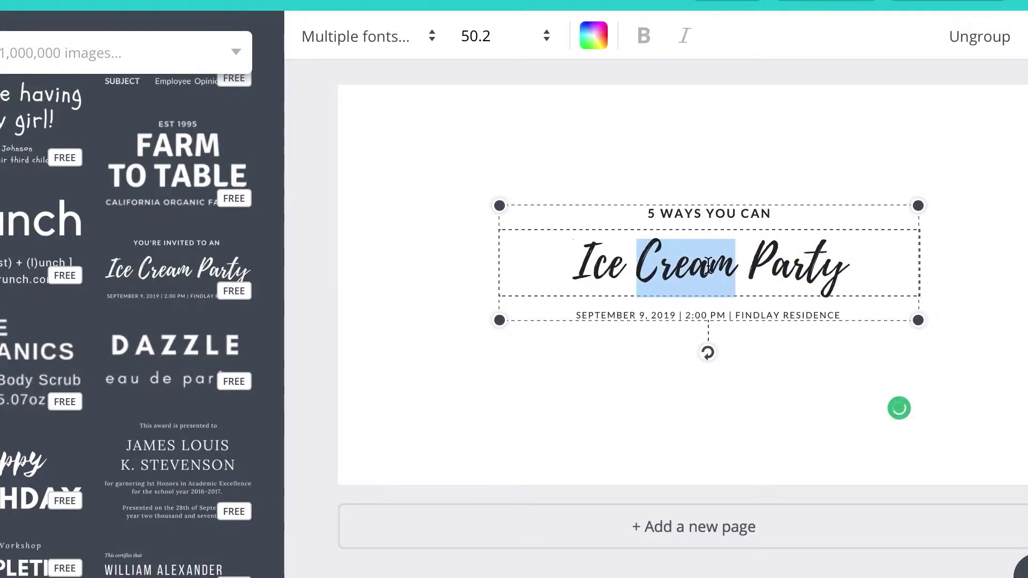
Type 'design the perfect pin' over the selected 'Ice Cream Party' heading.
text(design)
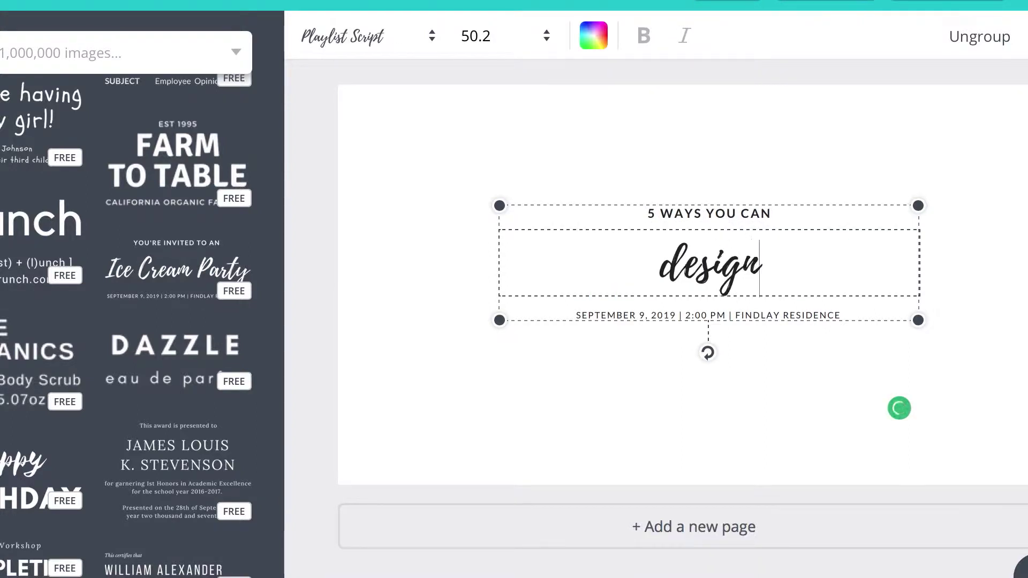
text( the perfect pin)
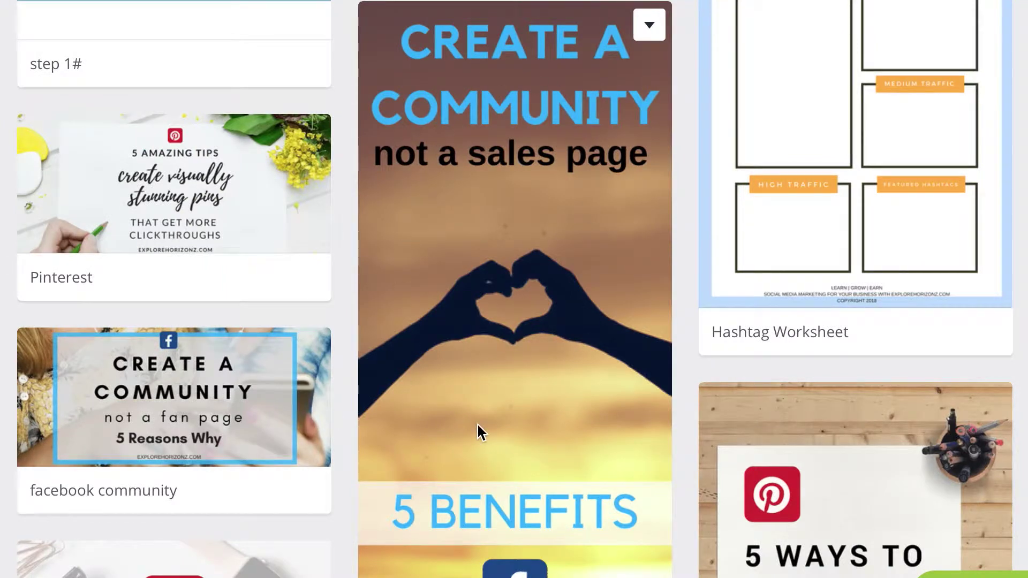
scroll(476, 423, down, 6)
scroll(478, 426, down, 10)
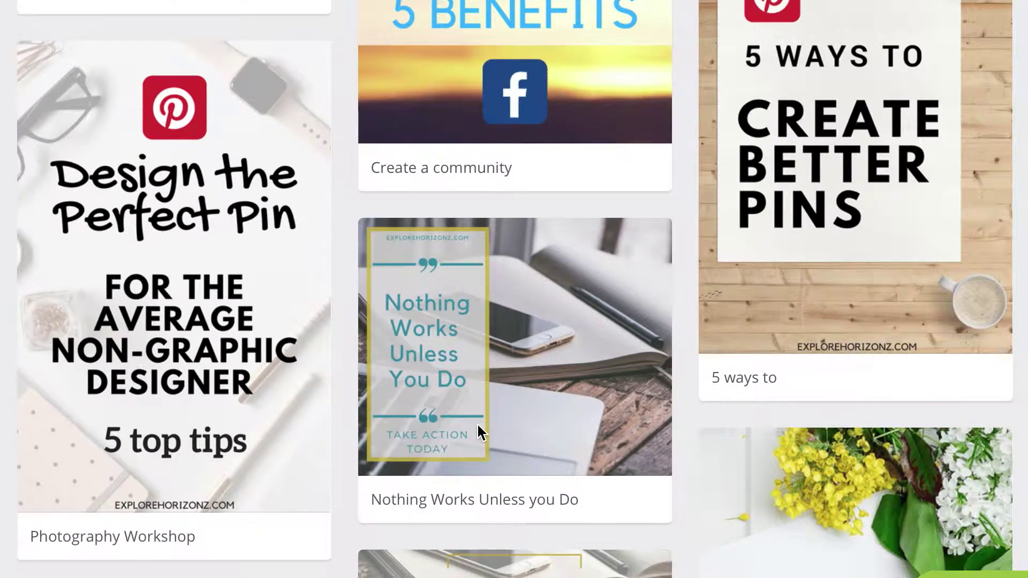
scroll(478, 431, down, 2)
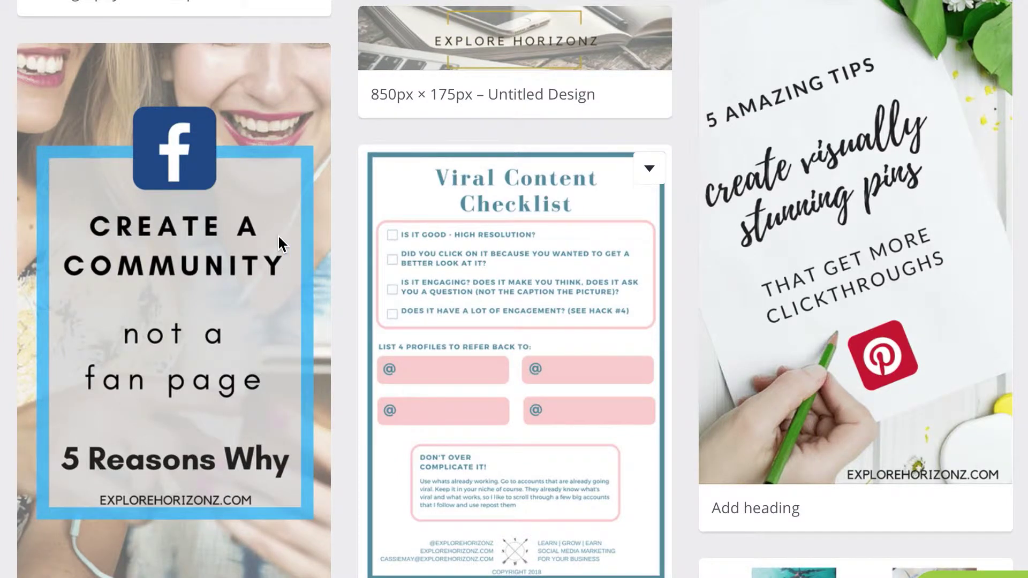
scroll(277, 234, up, 10)
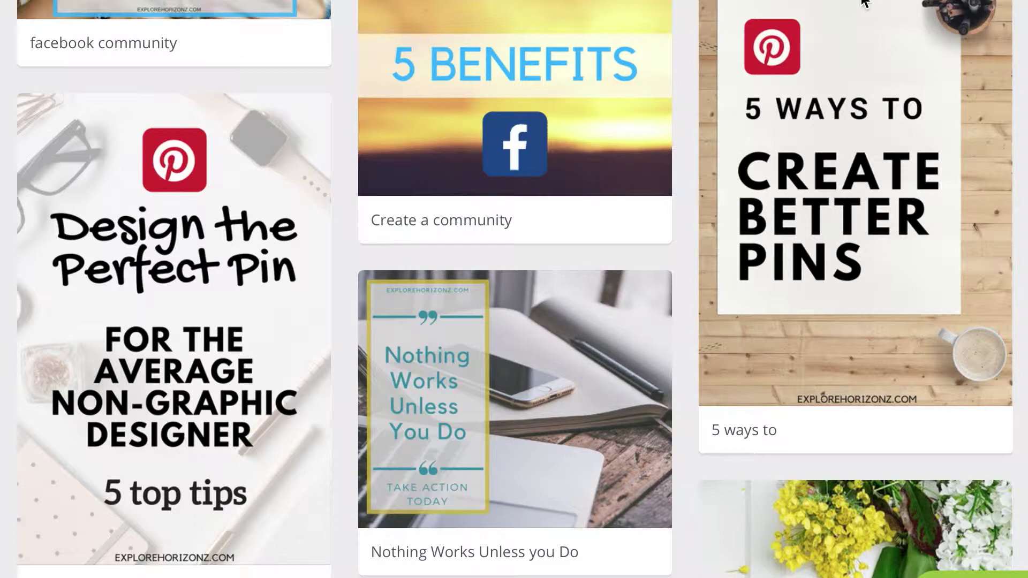
scroll(775, 188, down, 9)
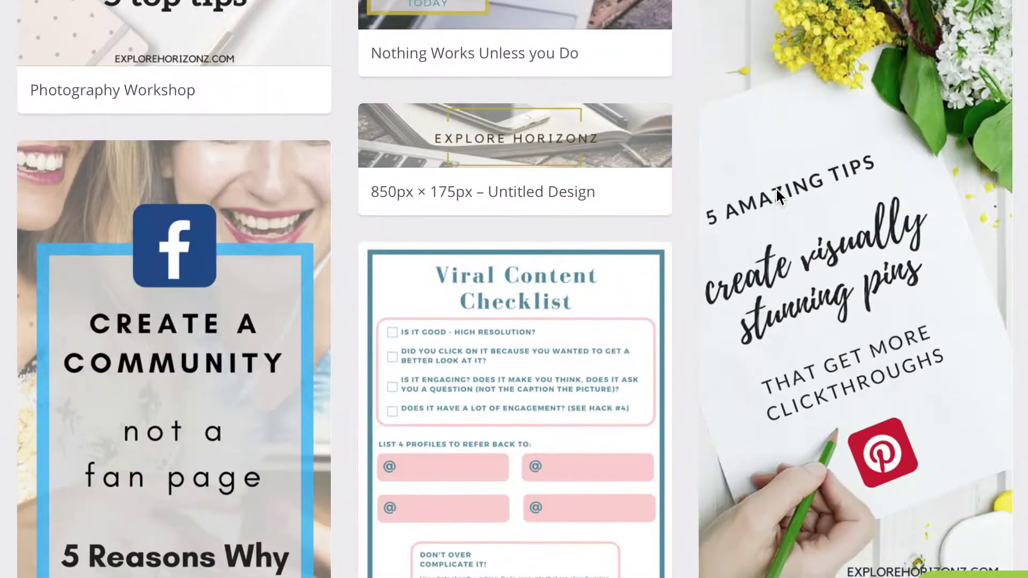
scroll(694, 273, down, 12)
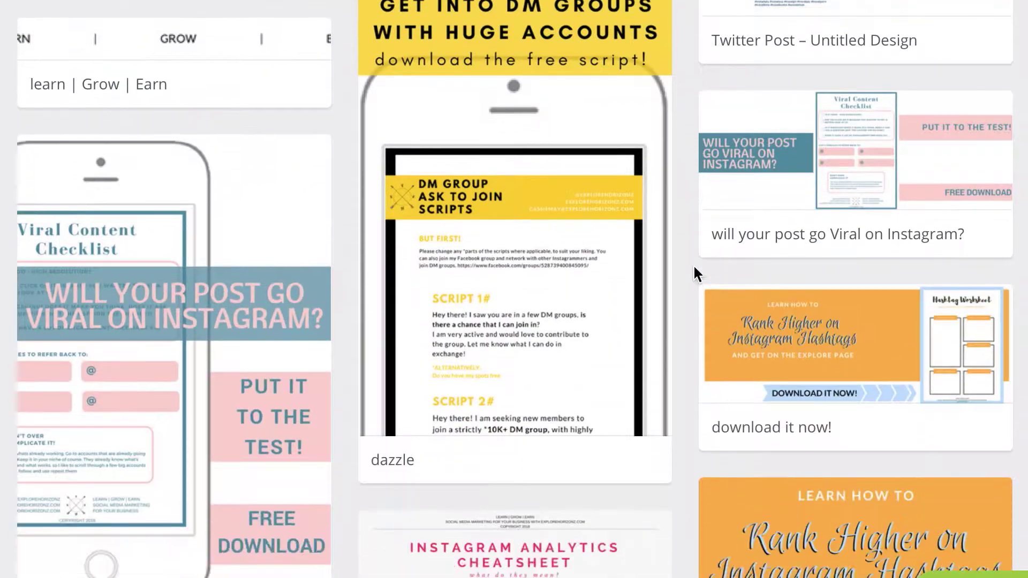